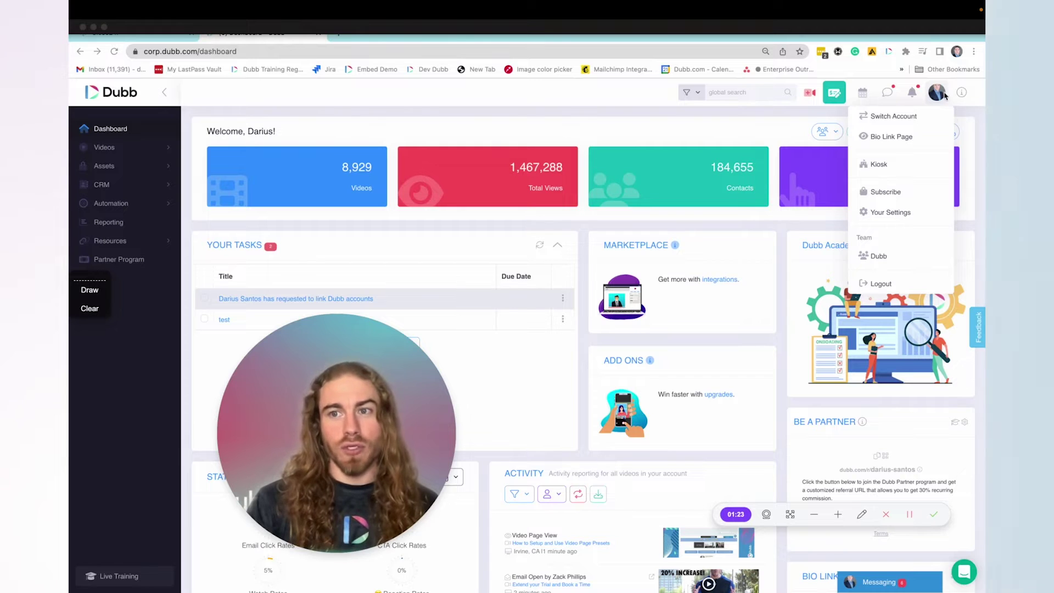
# Install the Dubb HighLevel Extension from the Team Marketplace and authorize the HighLevel account.
pyautogui.click(879, 257)
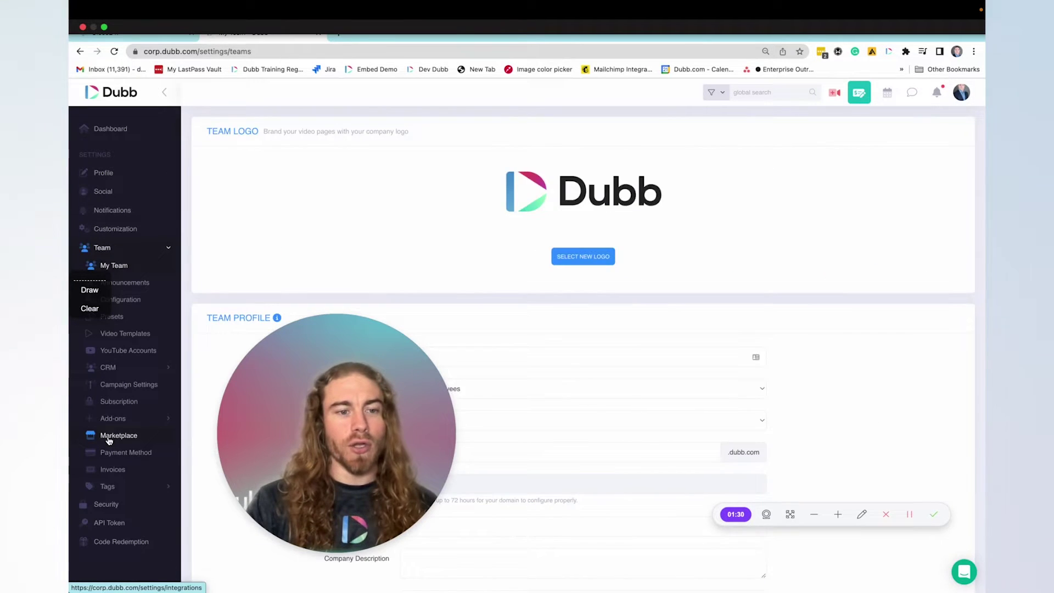
pyautogui.click(113, 435)
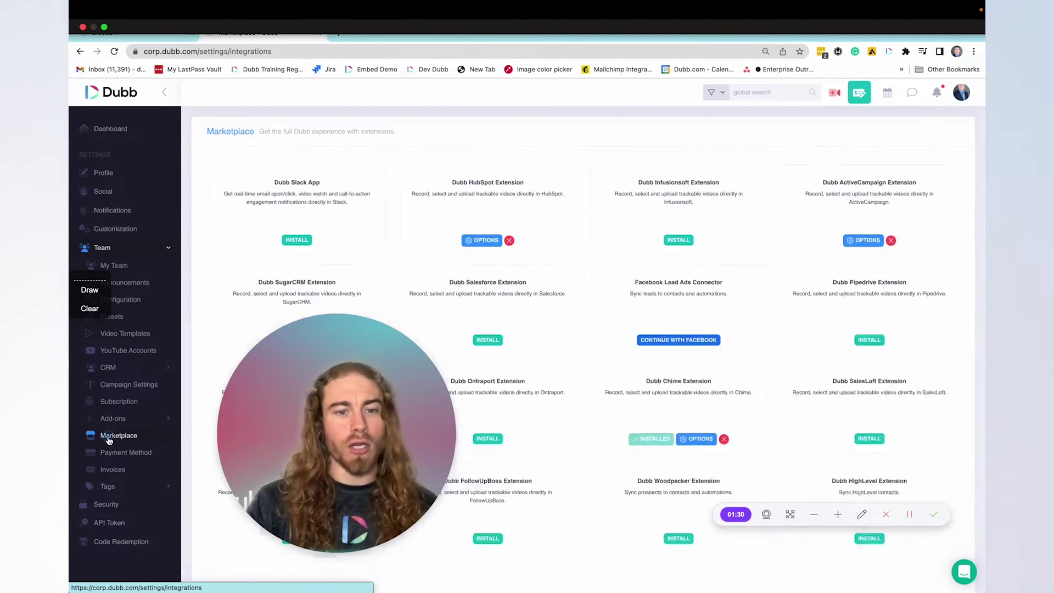
pyautogui.scroll(-7, 408, 311)
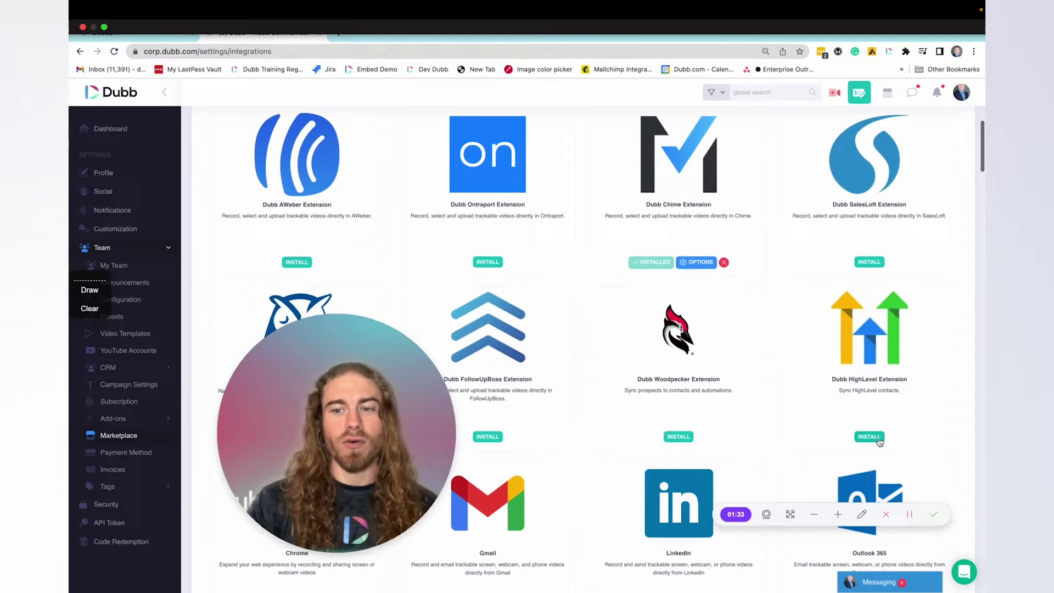
pyautogui.click(869, 436)
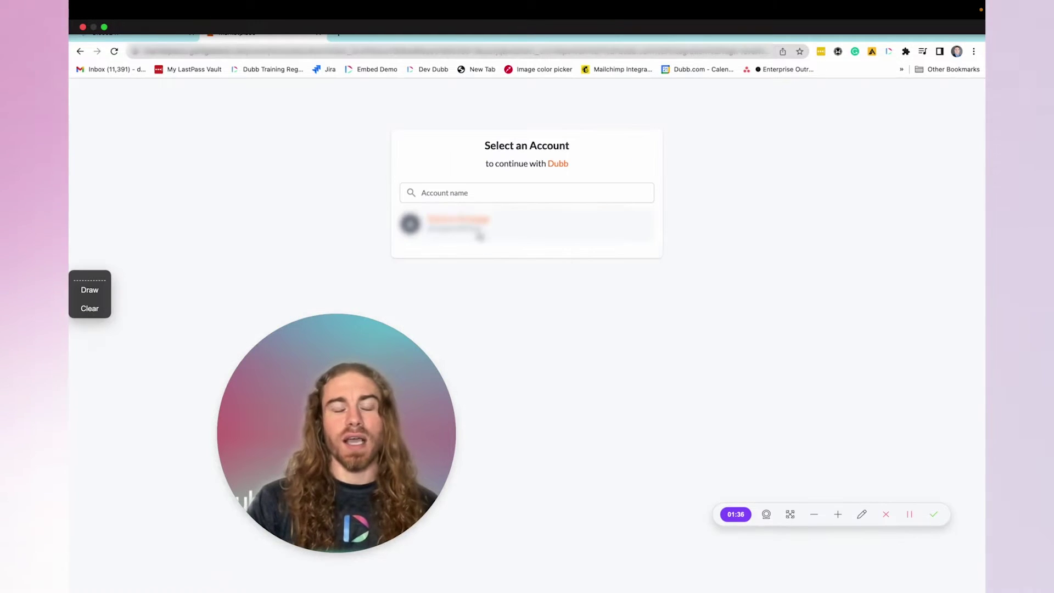
pyautogui.click(456, 223)
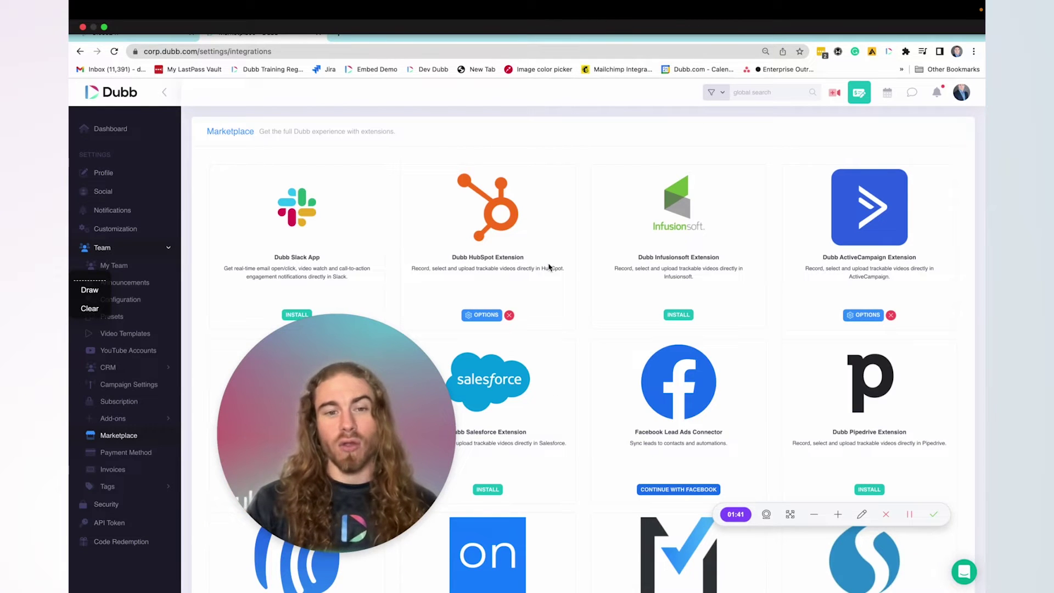
pyautogui.scroll(-3, 769, 337)
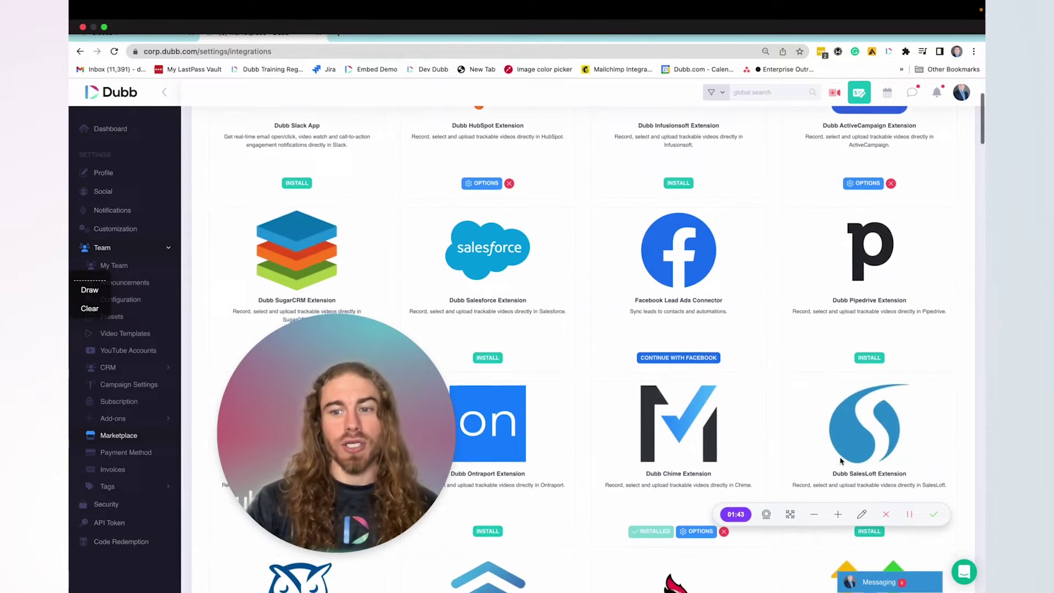
pyautogui.scroll(-6, 798, 360)
# Open the HighLevel extension options and review the Contact Owner dropdown choices.
pyautogui.click(880, 389)
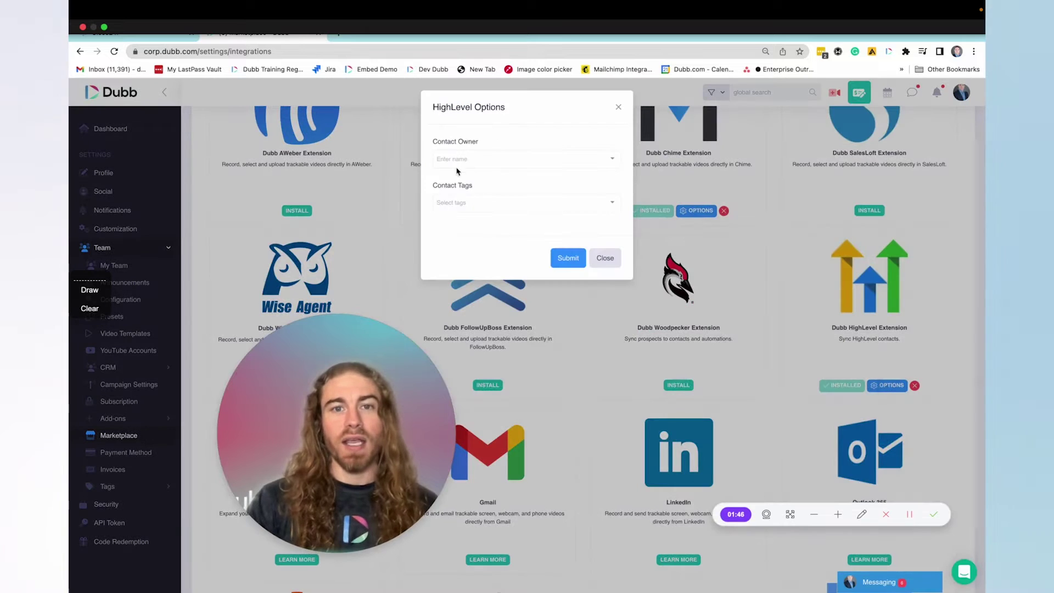
pyautogui.click(496, 159)
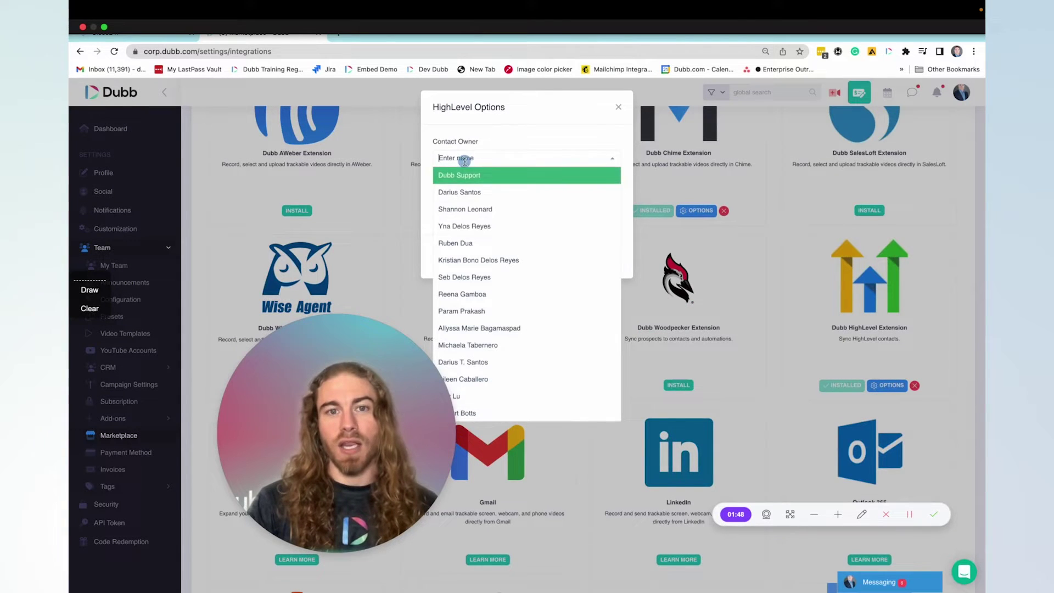
pyautogui.click(512, 141)
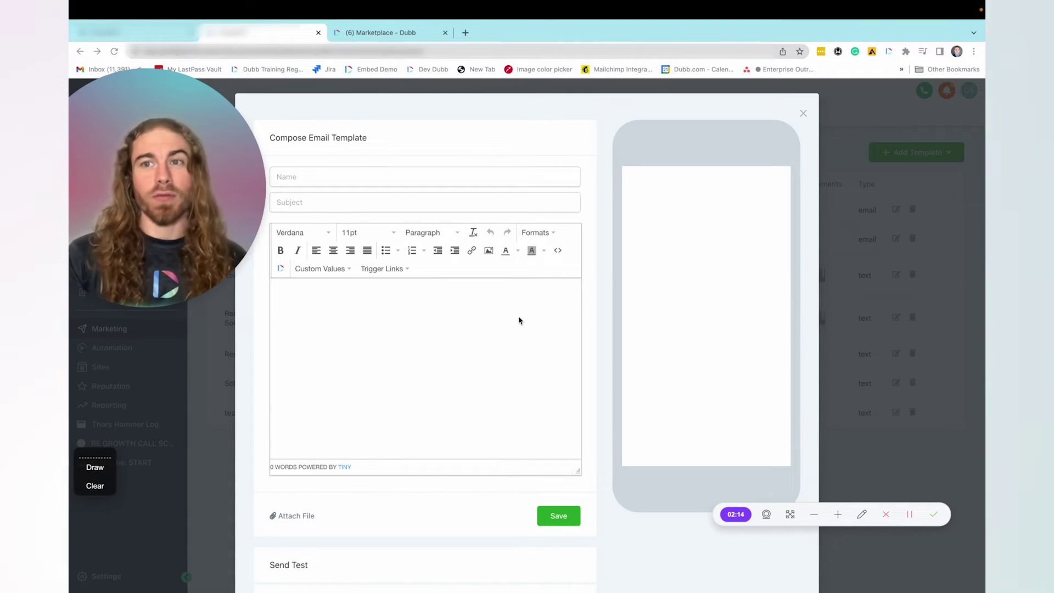
# Share the Connecting to Outlook 365 via Oauth video in Dubb with personalization text 'Video for'.
pyautogui.click(890, 52)
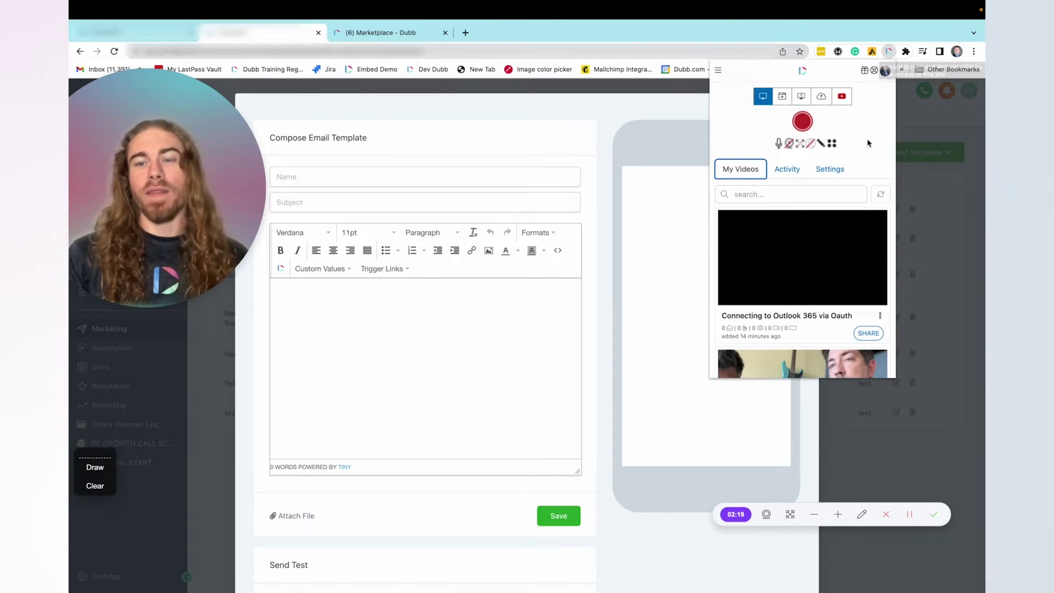
pyautogui.scroll(-1, 794, 295)
pyautogui.scroll(1, 794, 296)
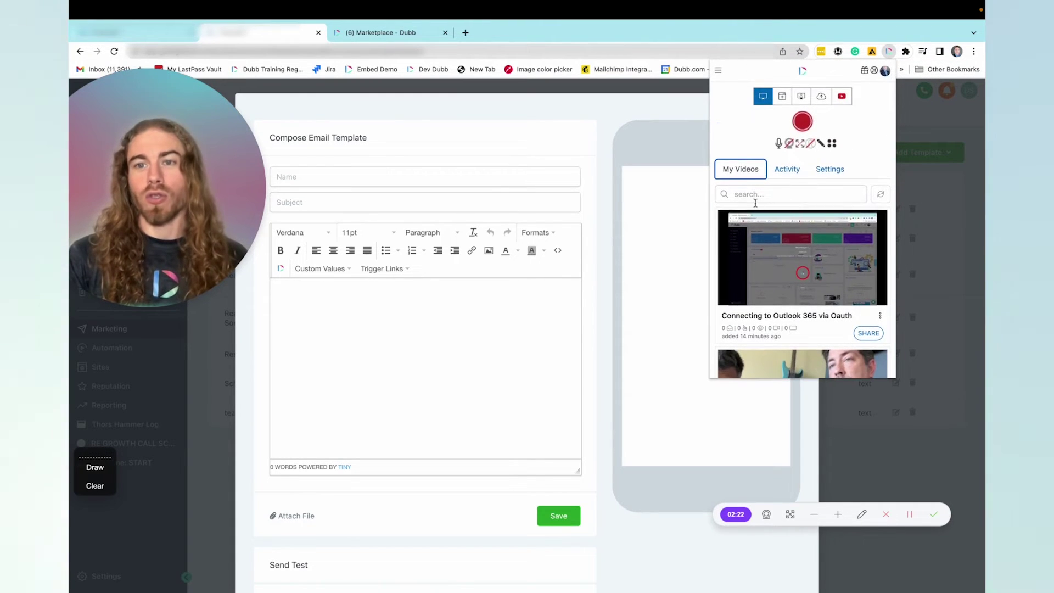
pyautogui.scroll(-1, 829, 334)
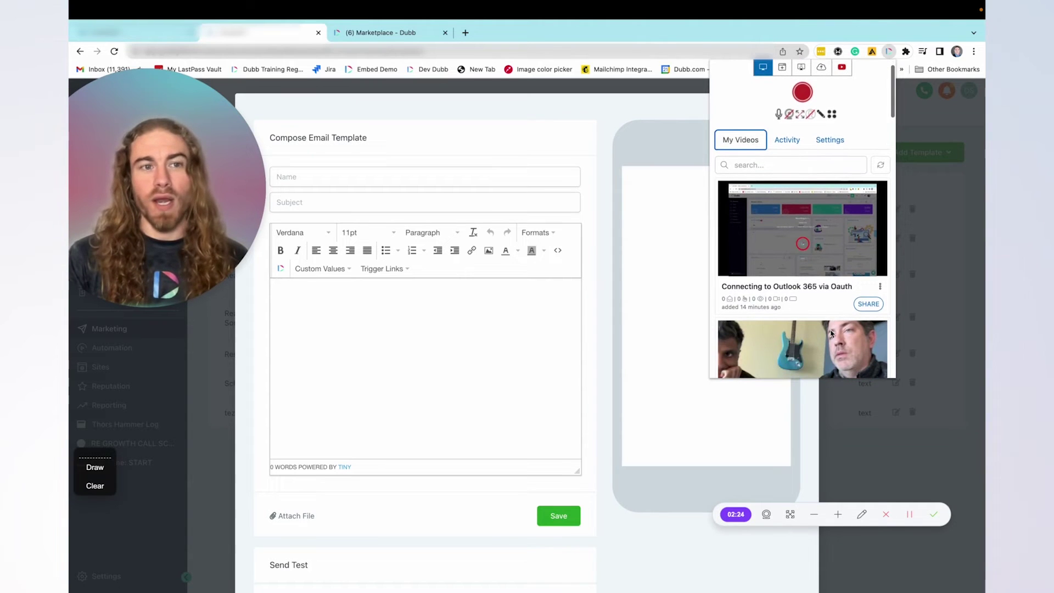
pyautogui.click(869, 304)
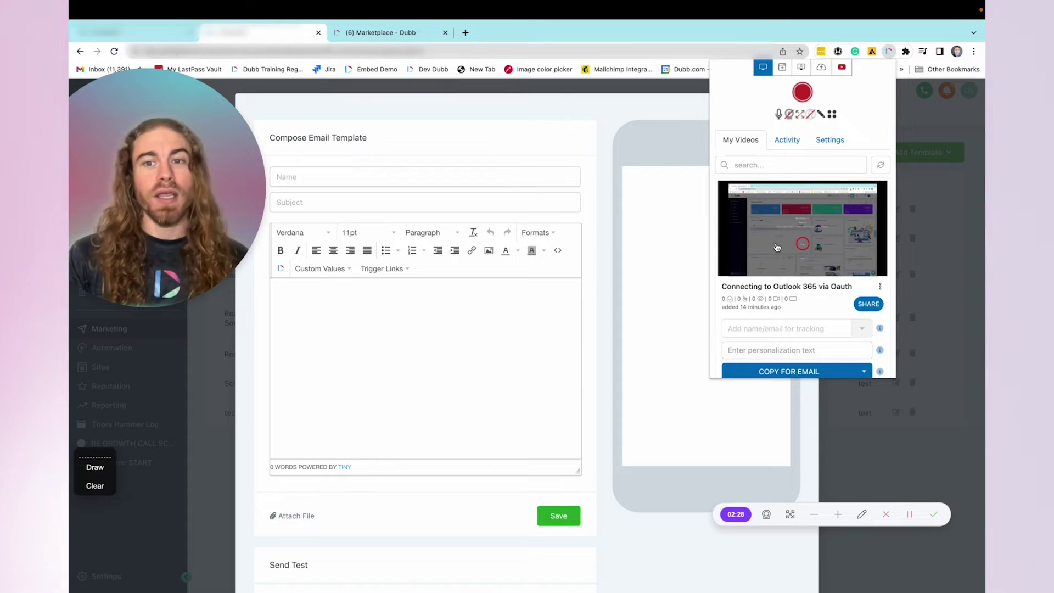
pyautogui.scroll(-3, 777, 247)
pyautogui.scroll(-1, 777, 247)
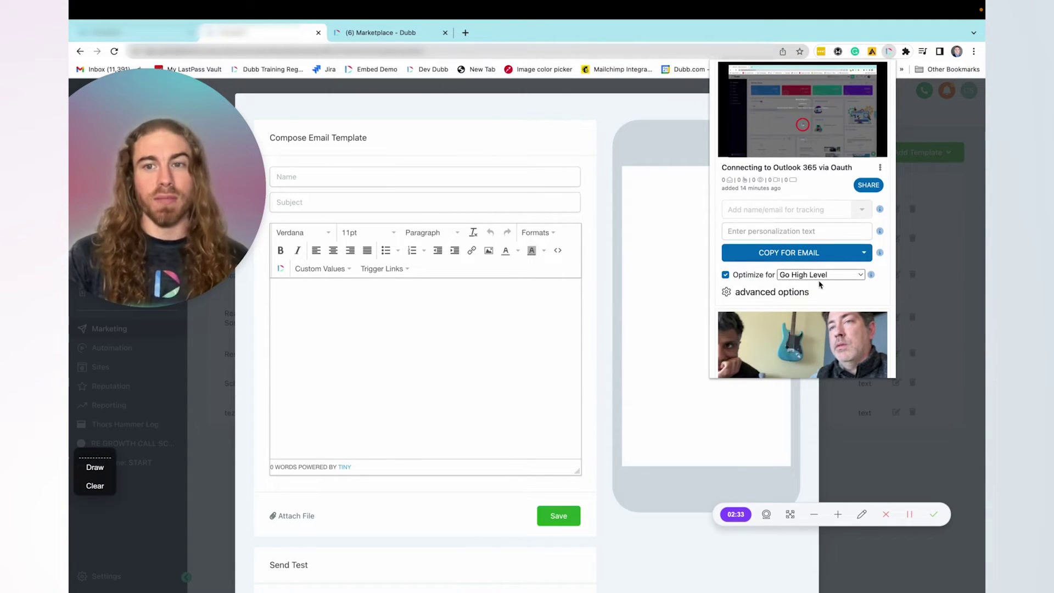
pyautogui.click(750, 231)
pyautogui.write('Video')
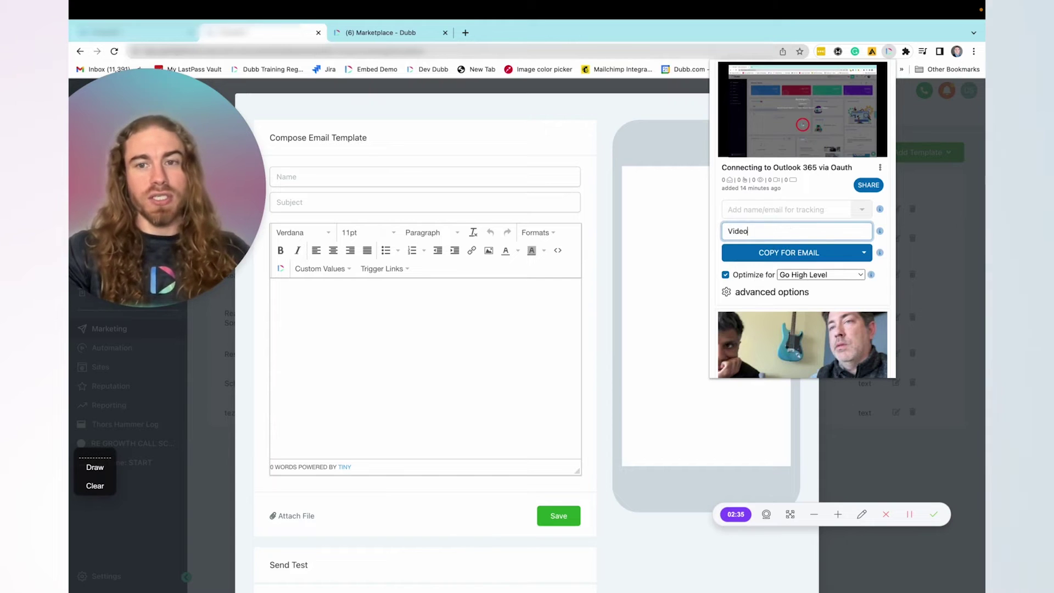
pyautogui.write(' for')
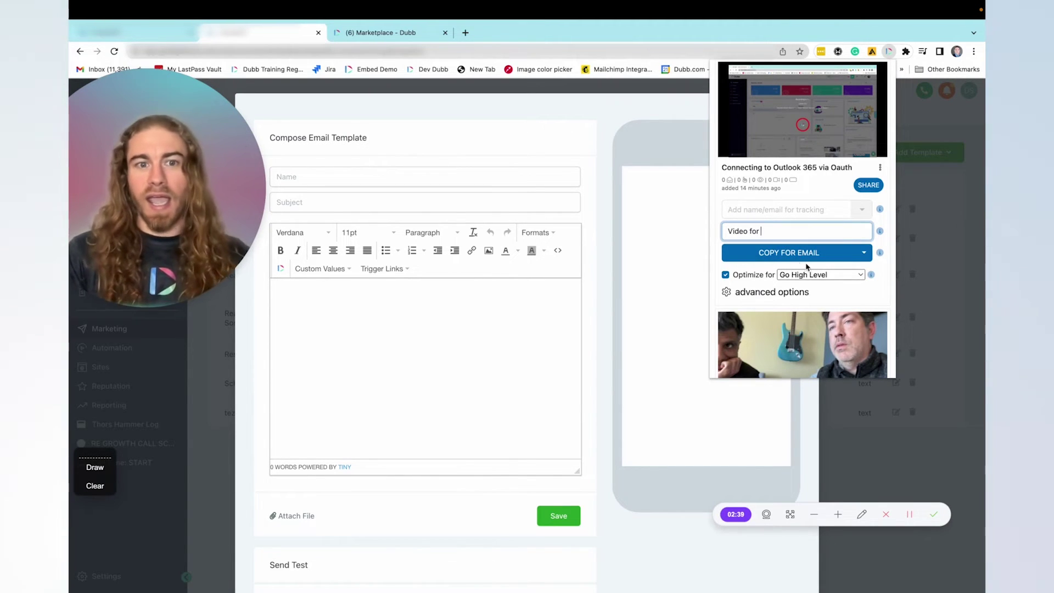
# Open the email editor's Custom Values list to show the Contact merge fields.
pyautogui.click(329, 268)
pyautogui.click(329, 269)
pyautogui.moveTo(328, 292)
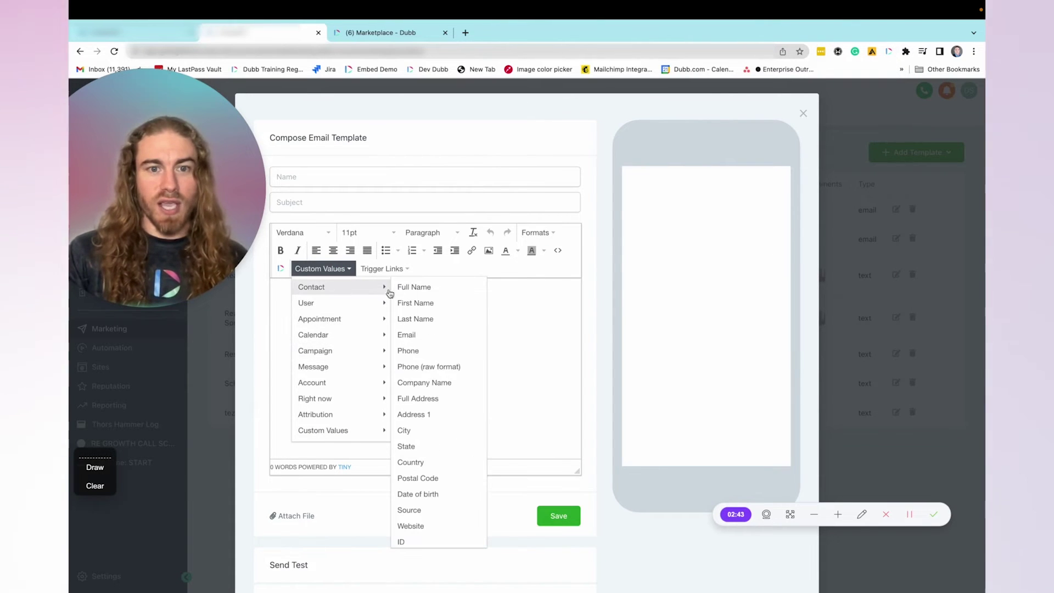
# Insert {{contact.name}} into the email, then copy the Outlook 365 video for email captioned 'Video for {{contact.name}}'.
pyautogui.click(413, 287)
pyautogui.moveTo(355, 288); pyautogui.dragTo(268, 292)
pyautogui.hotkey('ctrl', 'c')
pyautogui.click(888, 51)
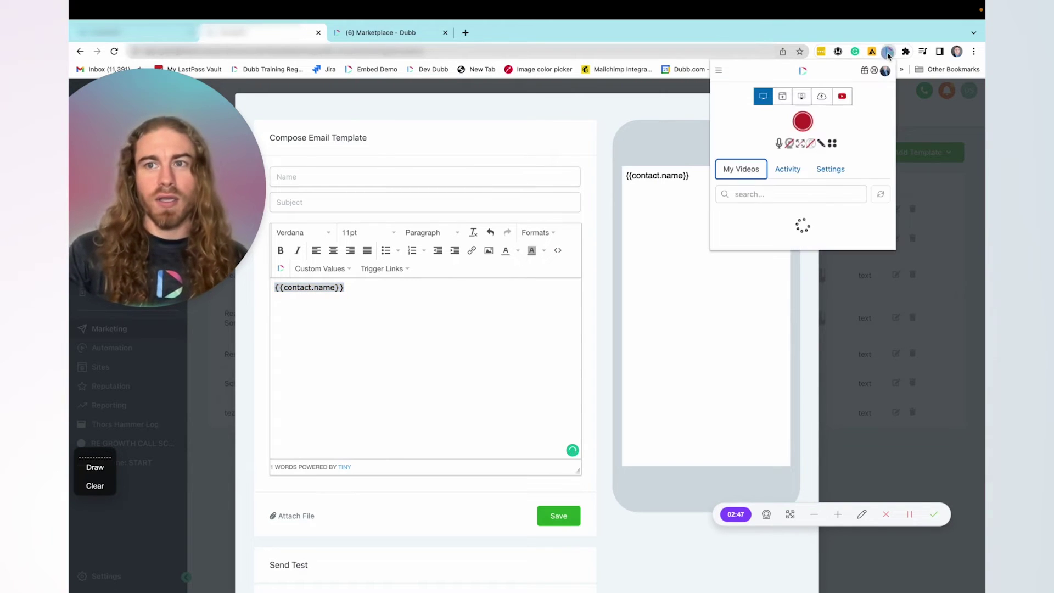
pyautogui.click(867, 335)
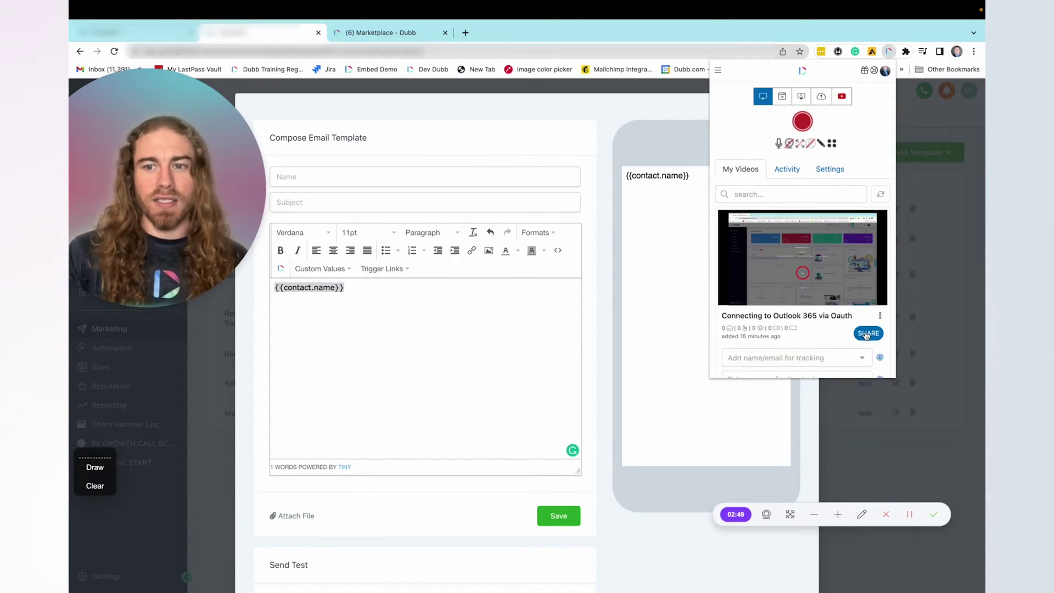
pyautogui.scroll(-2, 753, 369)
pyautogui.click(734, 317)
pyautogui.write('V')
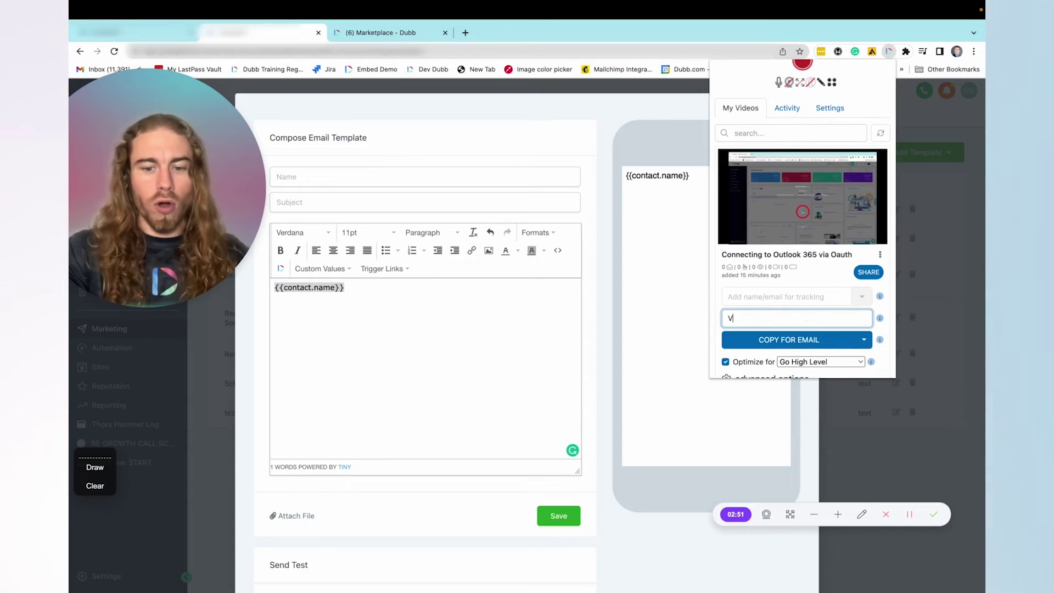
pyautogui.write('ideo for')
pyautogui.hotkey('ctrl', 'v')
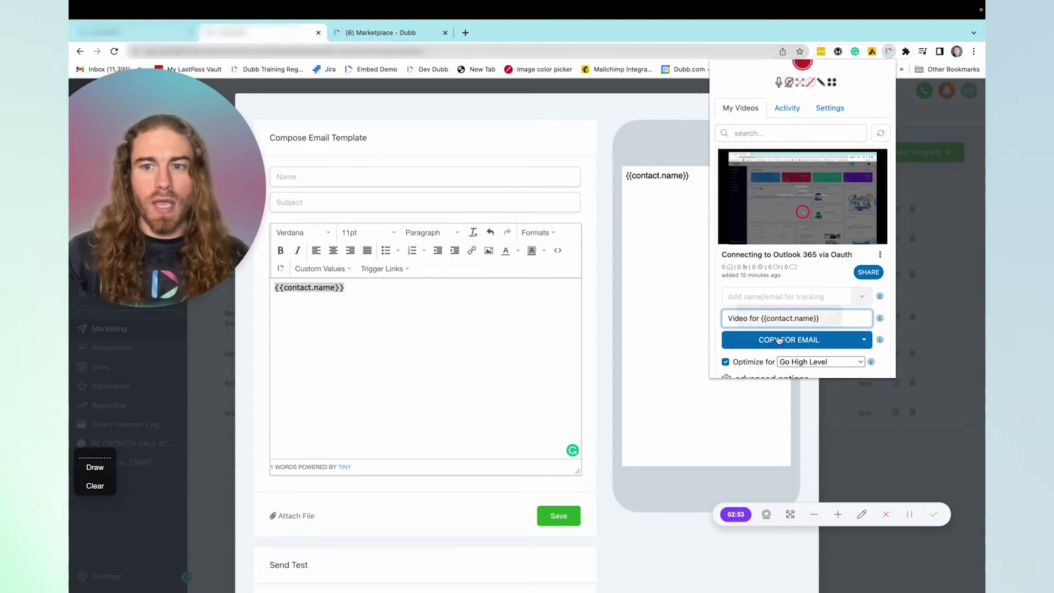
pyautogui.click(780, 341)
pyautogui.click(801, 247)
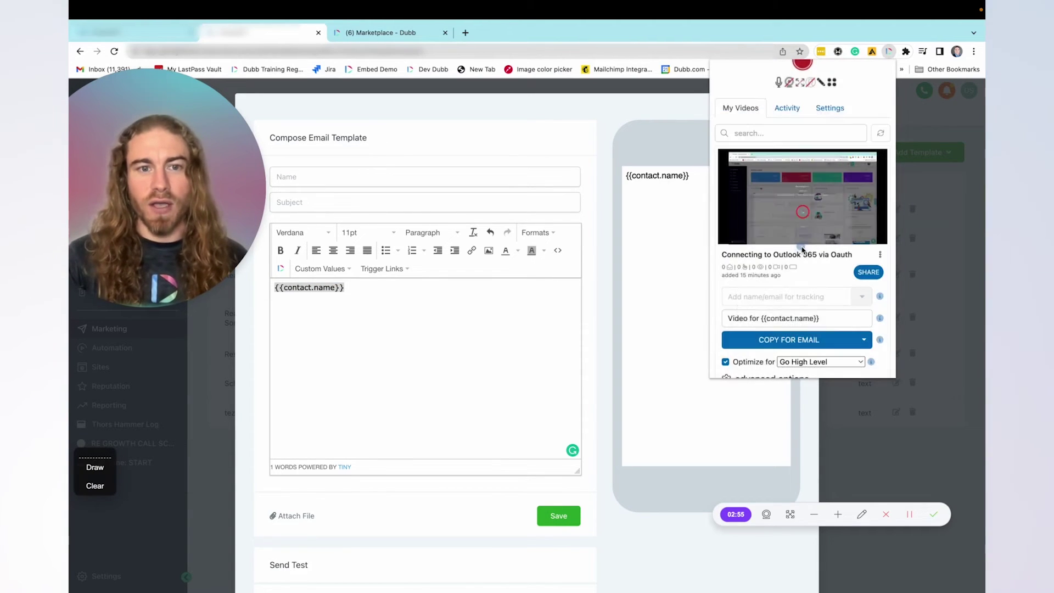
pyautogui.click(360, 301)
# Paste the personalized Dubb video block with its Watch Video (01:20) link below {{contact.name}}.
pyautogui.click(354, 289)
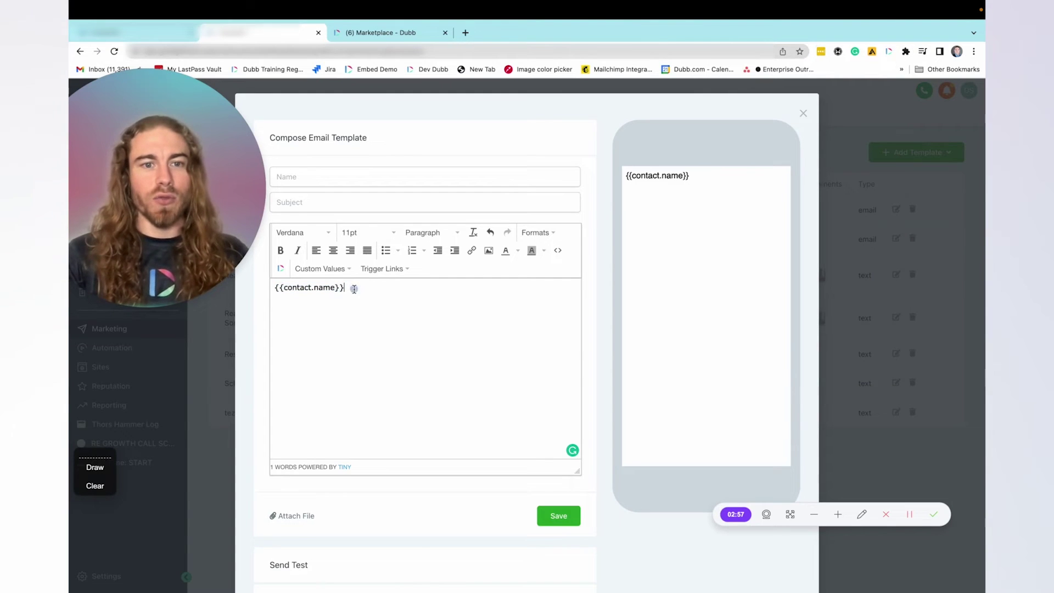
pyautogui.press('Return')
pyautogui.press('Return')
pyautogui.press('Return')
pyautogui.hotkey('ctrl', 'v')
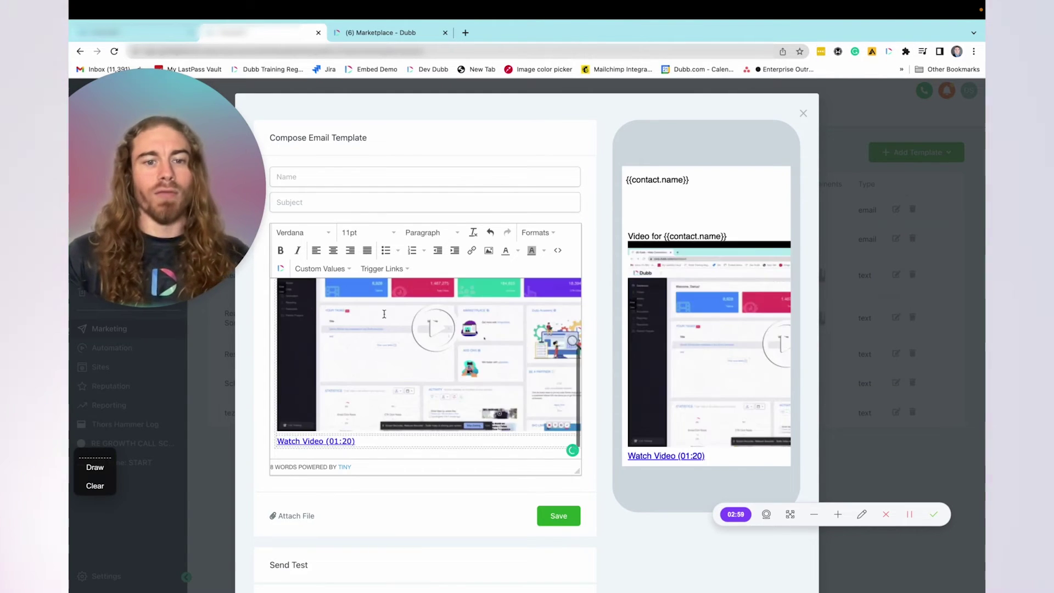
pyautogui.scroll(5, 385, 315)
pyautogui.scroll(-1, 350, 314)
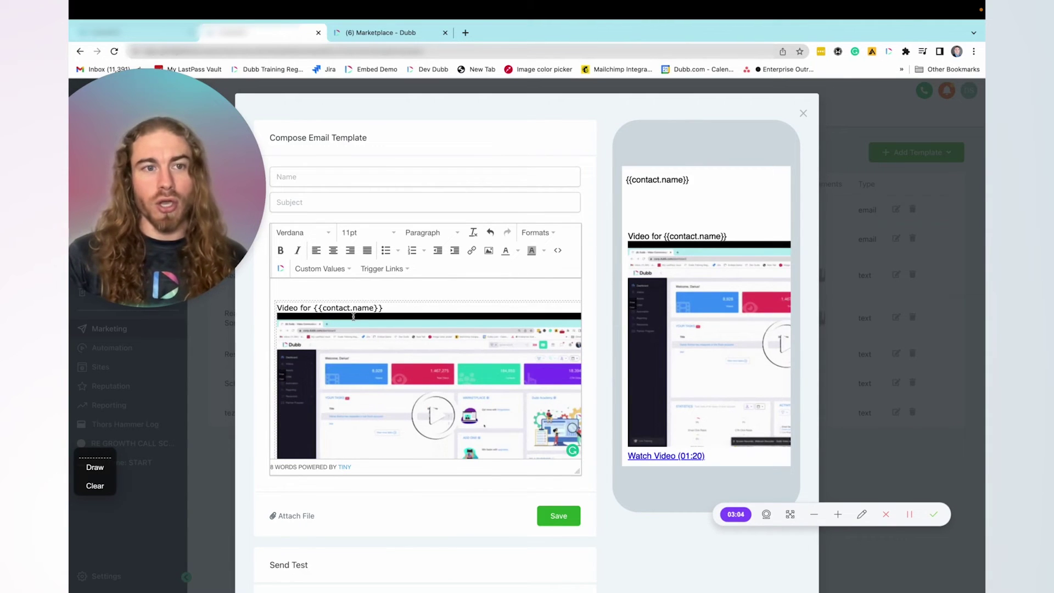
pyautogui.scroll(-1, 417, 329)
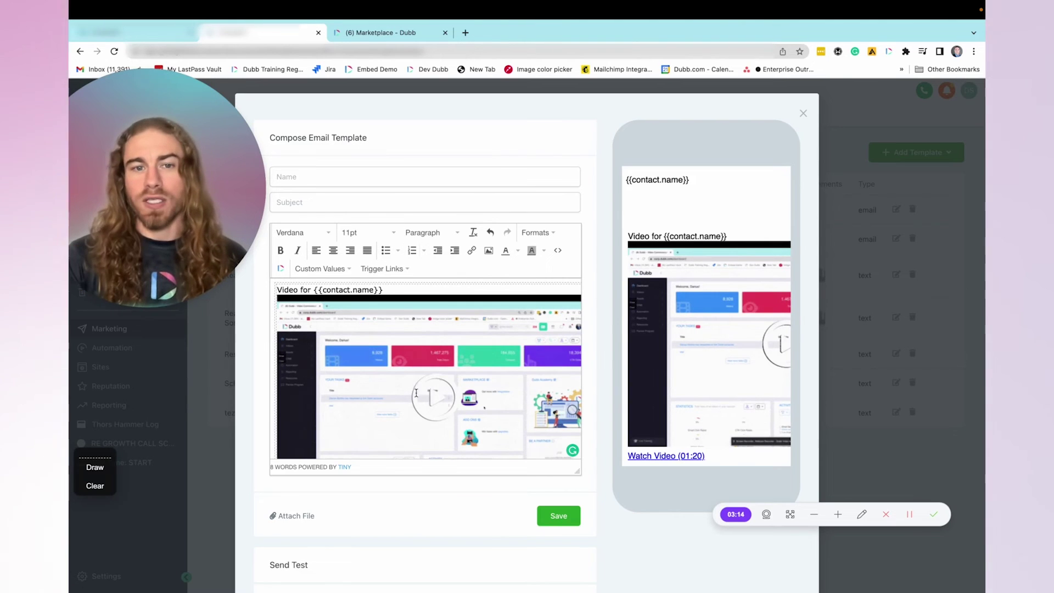
pyautogui.scroll(-3, 398, 341)
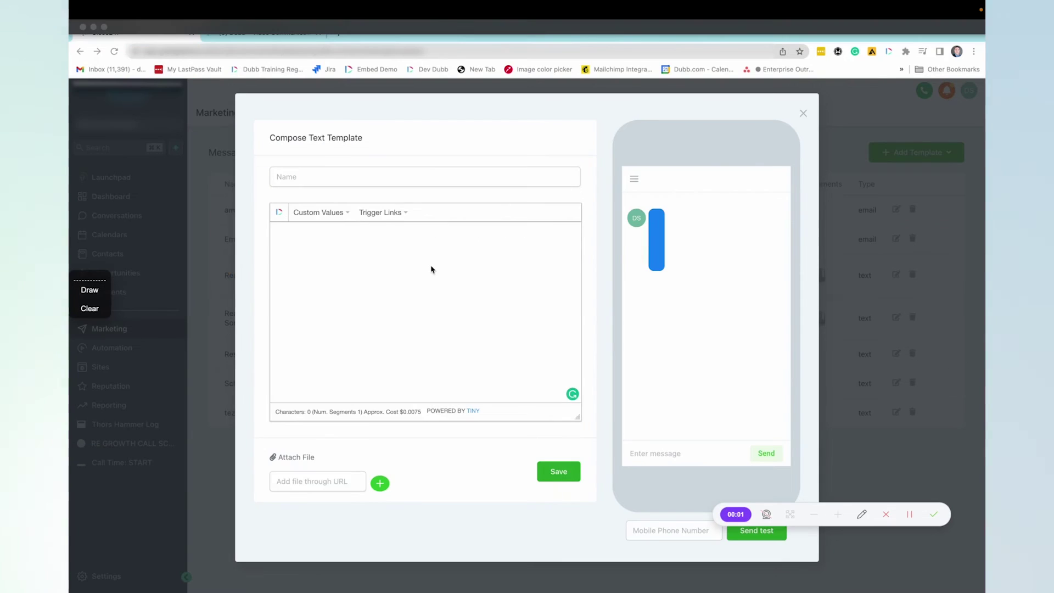
# Copy the Outlook 365 video's short tracking URL from Dubb and paste it into the text message body.
pyautogui.click(889, 52)
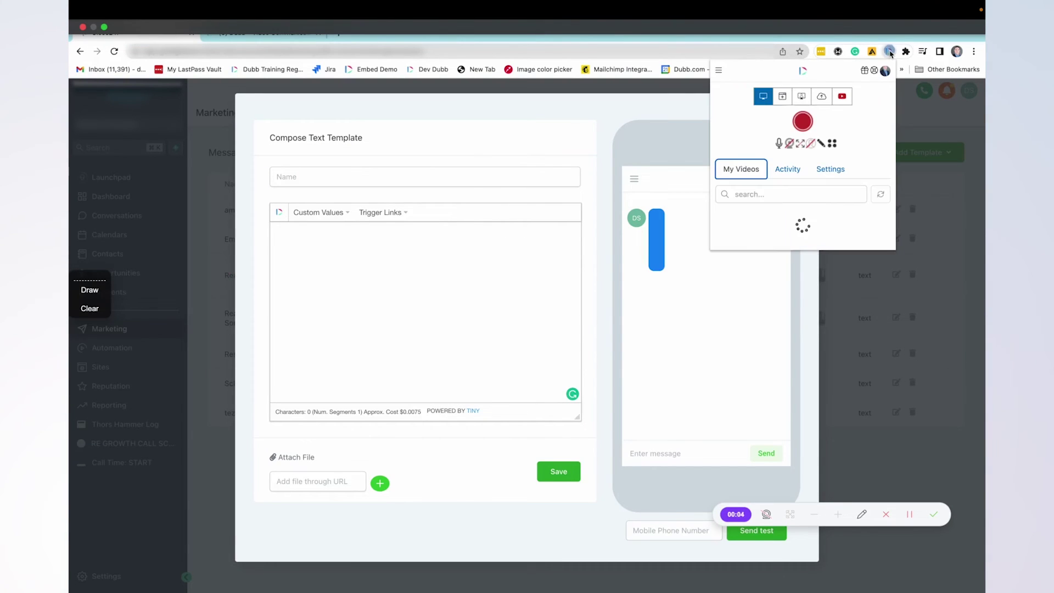
pyautogui.scroll(-1, 833, 304)
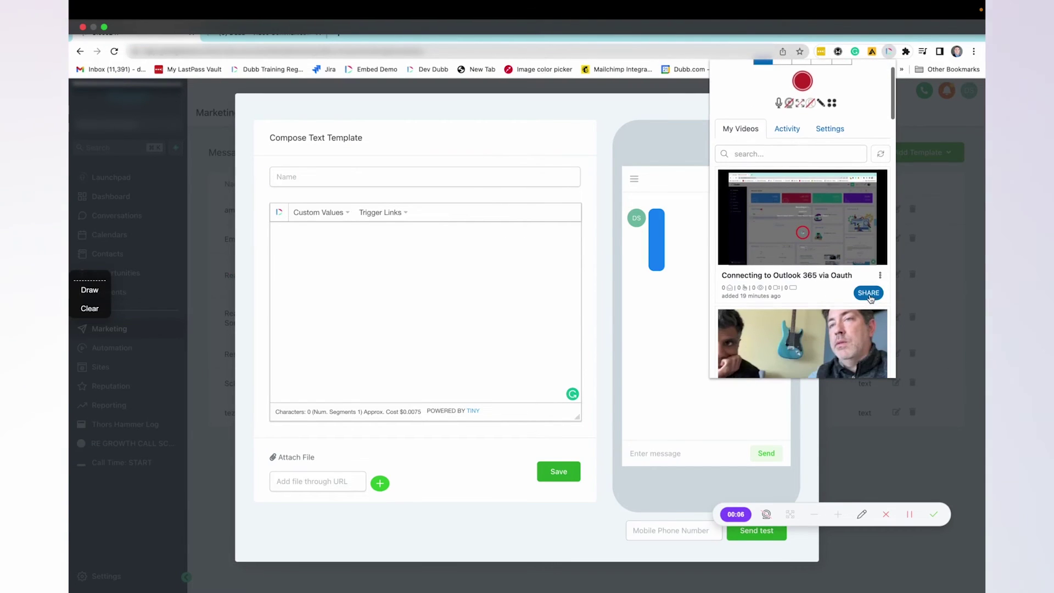
pyautogui.click(869, 293)
pyautogui.scroll(-1, 818, 362)
pyautogui.click(864, 306)
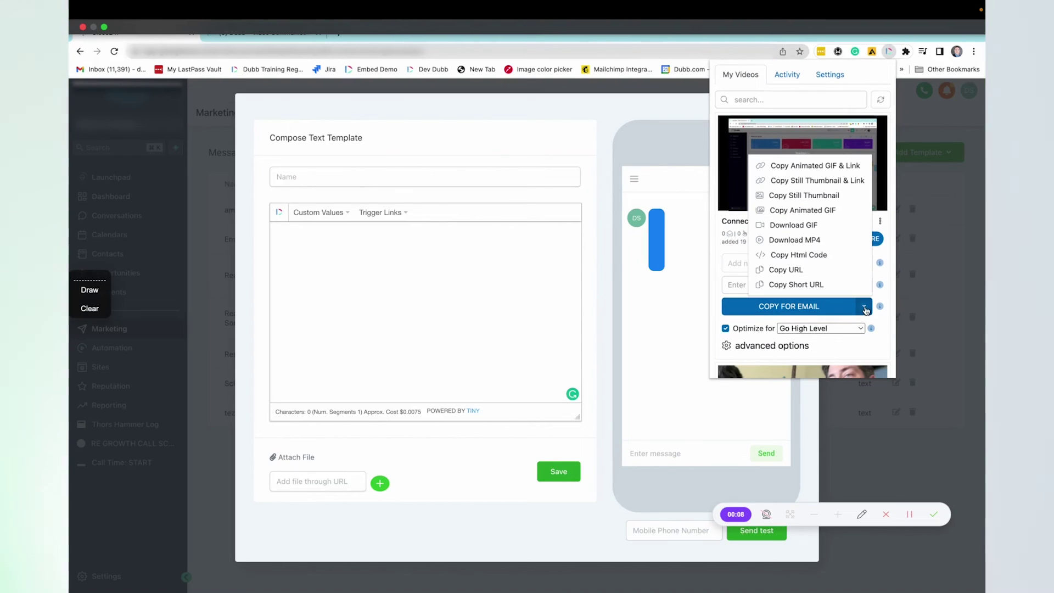
pyautogui.click(804, 286)
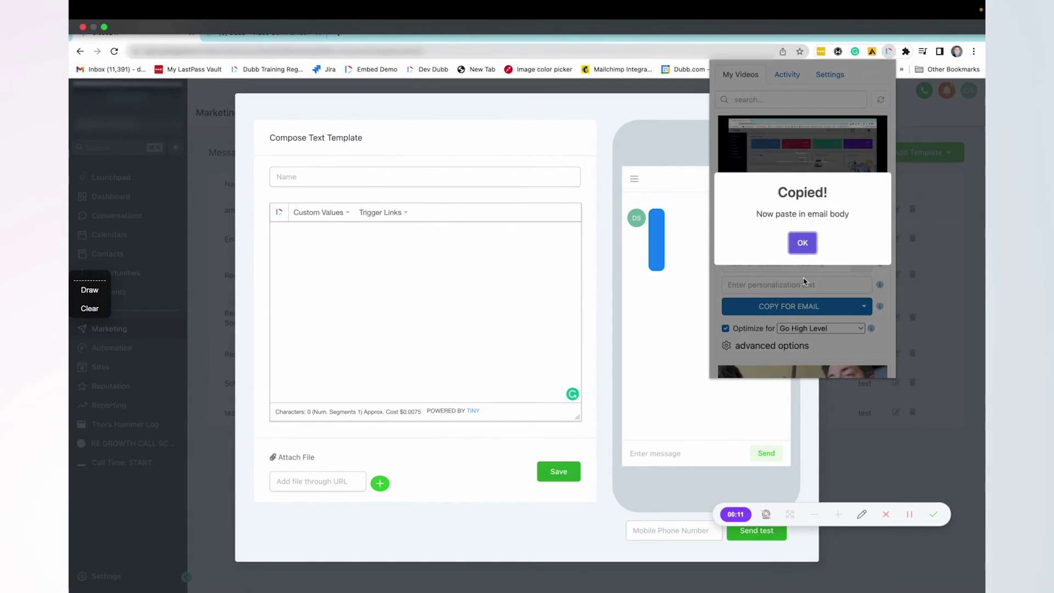
pyautogui.click(801, 240)
pyautogui.click(335, 256)
pyautogui.click(292, 236)
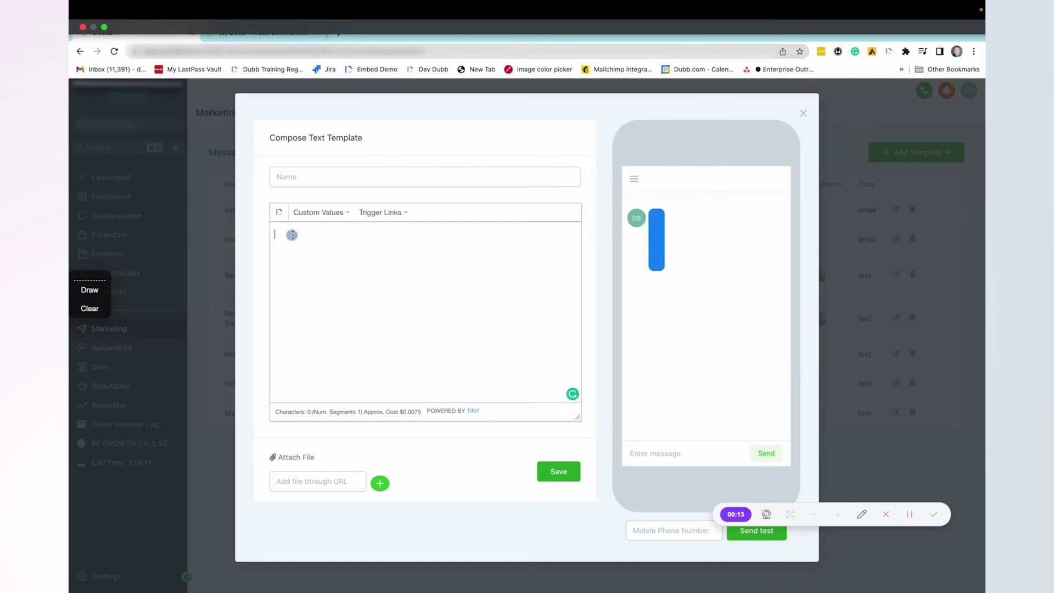
pyautogui.hotkey('ctrl', 'v')
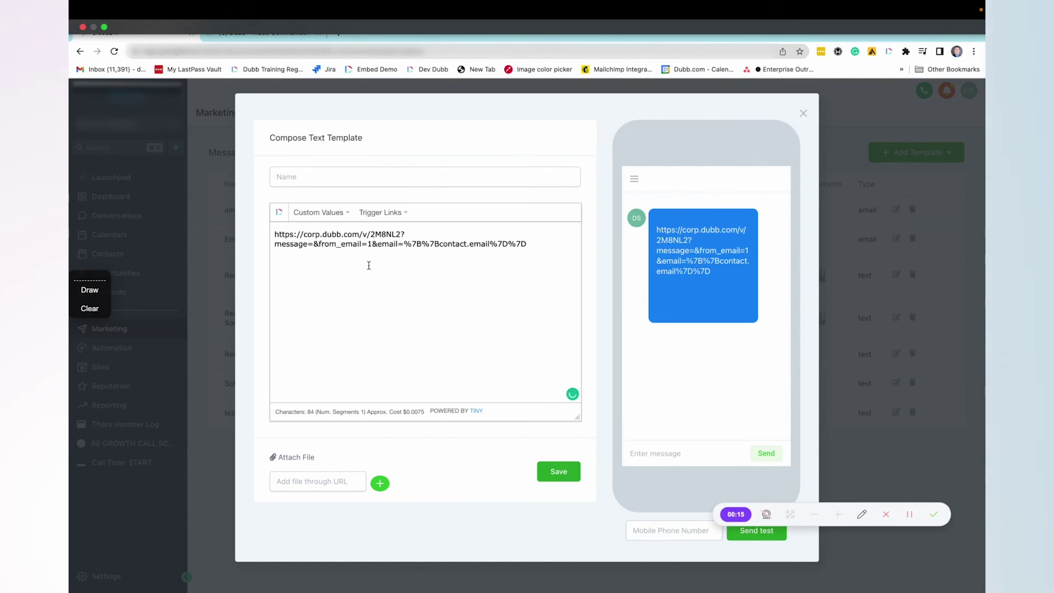